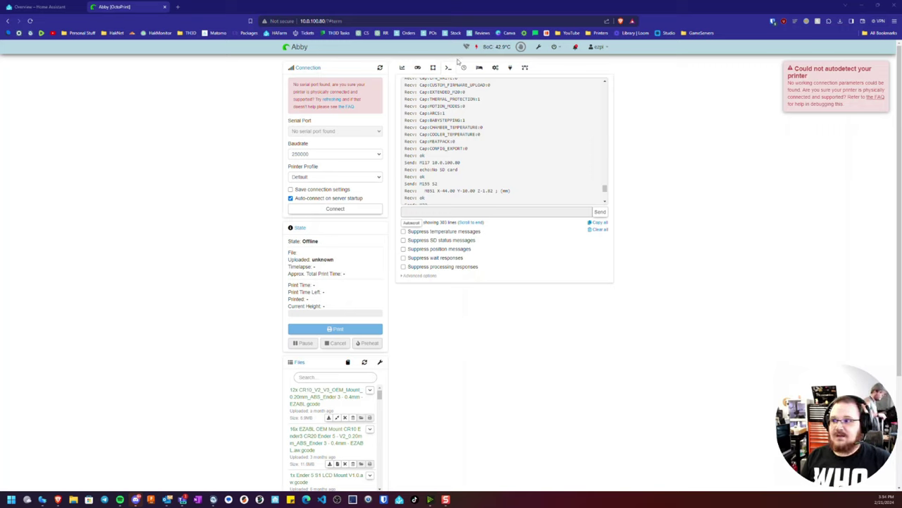
# Step: Open OctoPrint Settings from the navbar wrench icon, landing on Serial Connection
pyautogui.click(538, 46)
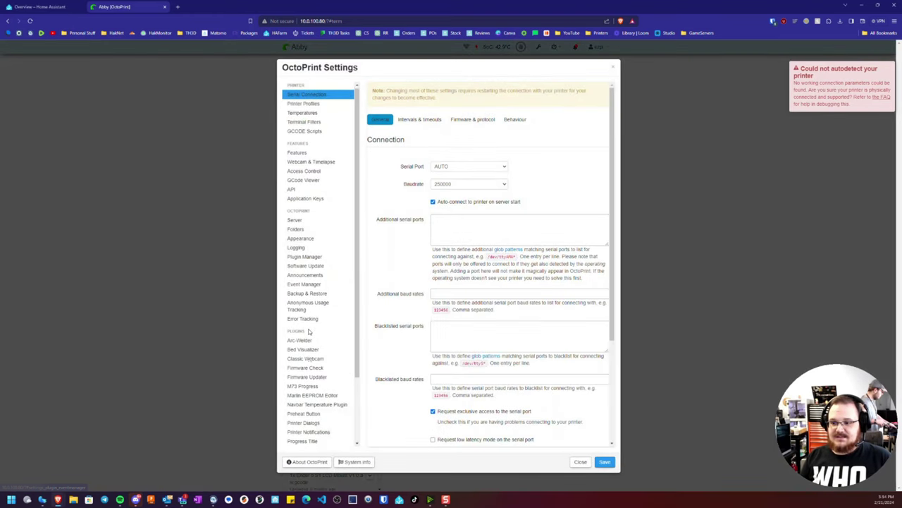
# Step: Go to the Tasmota plugin page and edit the configured smart plug's entry
pyautogui.scroll(-2, 314, 324)
pyautogui.click(328, 389)
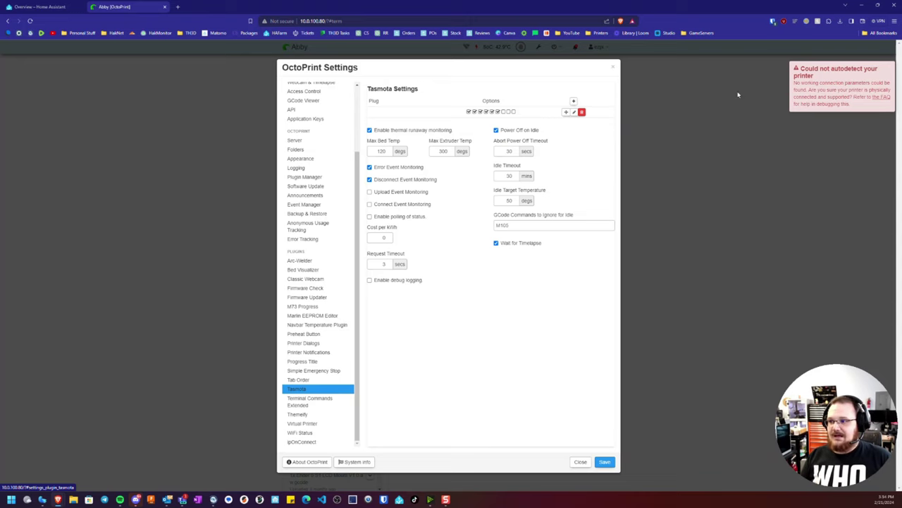
pyautogui.click(574, 112)
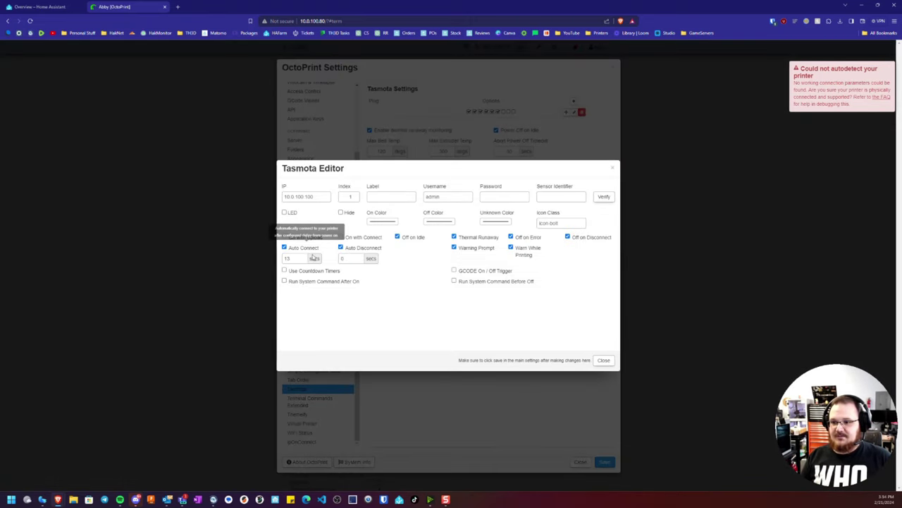
pyautogui.doubleClick(287, 258)
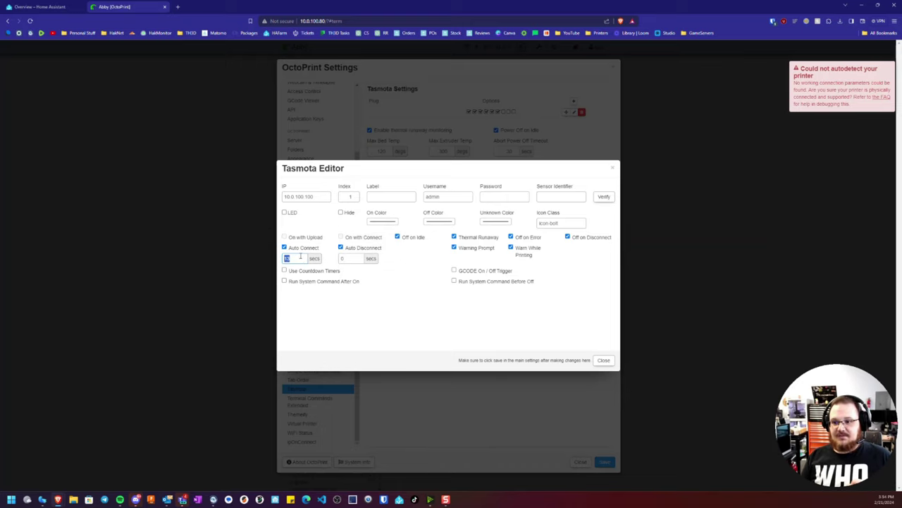
pyautogui.click(368, 349)
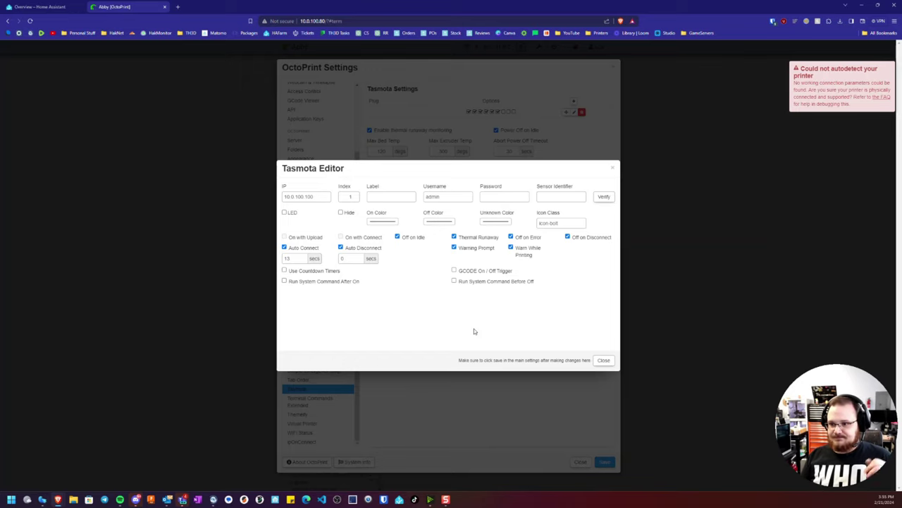
pyautogui.tripleClick(303, 196)
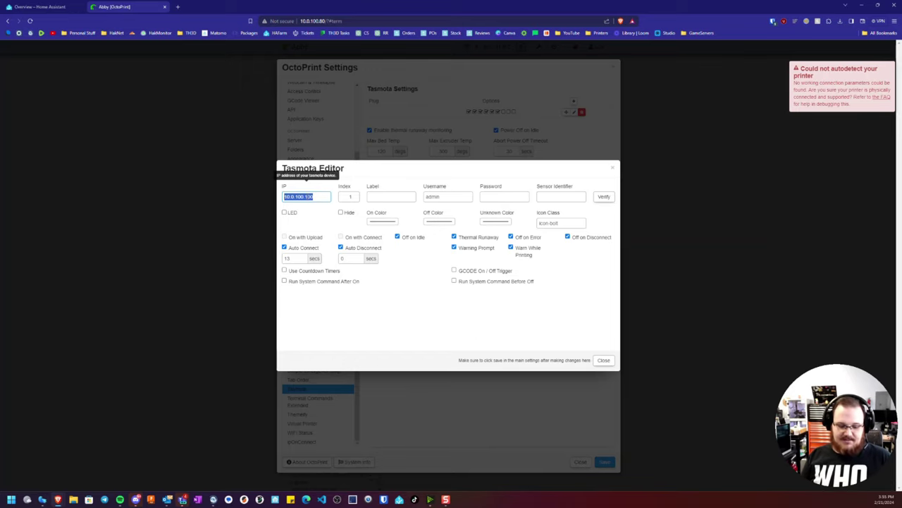
# Step: Load the plug's page at 10.0.100.100 in its own window, snapped beside OctoPrint
pyautogui.hotkey('ctrl', 'c')
pyautogui.hotkey('ctrl', 't')
pyautogui.hotkey('ctrl', 'v')
pyautogui.press('Return')
pyautogui.moveTo(204, 7); pyautogui.dragTo(541, 82)
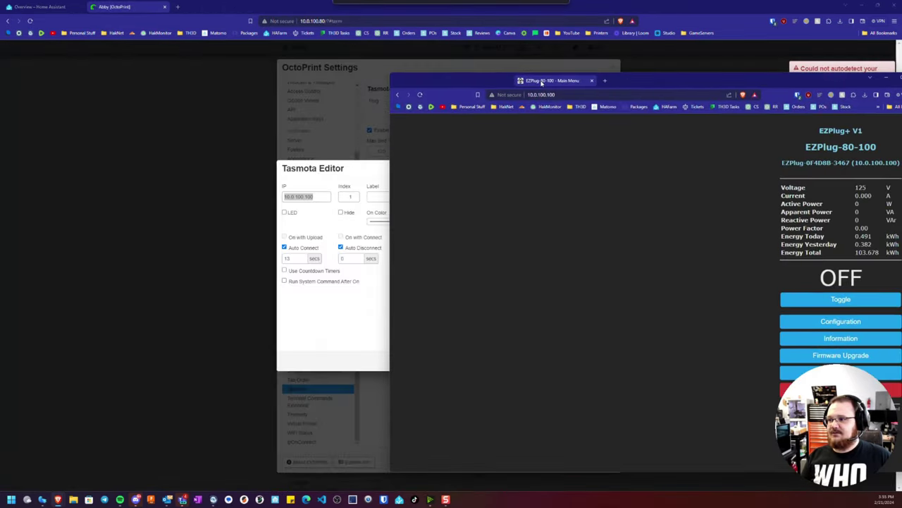
pyautogui.press('super+Right')
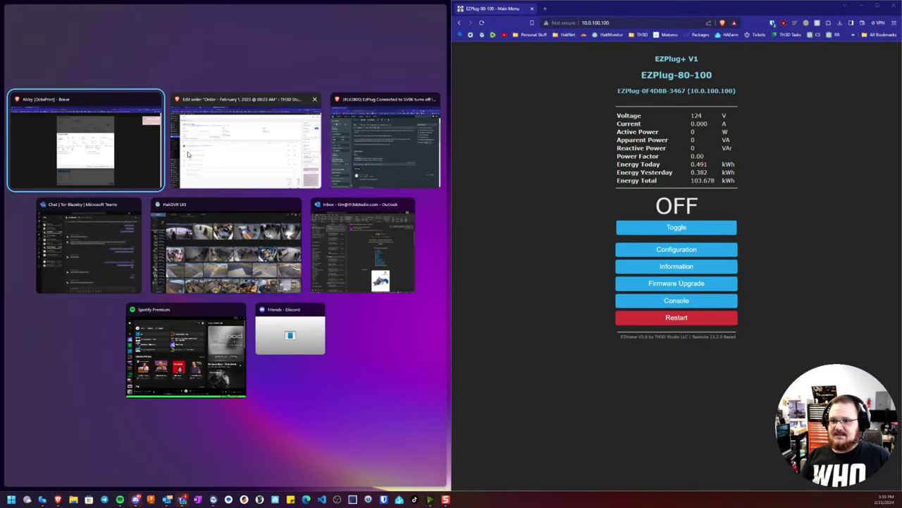
pyautogui.press('Return')
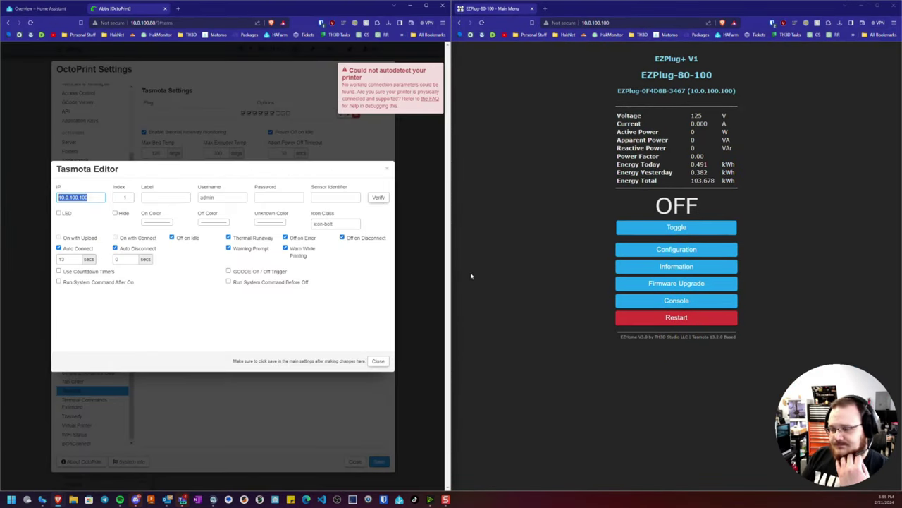
# Step: Close the plug editor, widen OctoPrint beside the plug page, and save the Tasmota settings
pyautogui.click(662, 224)
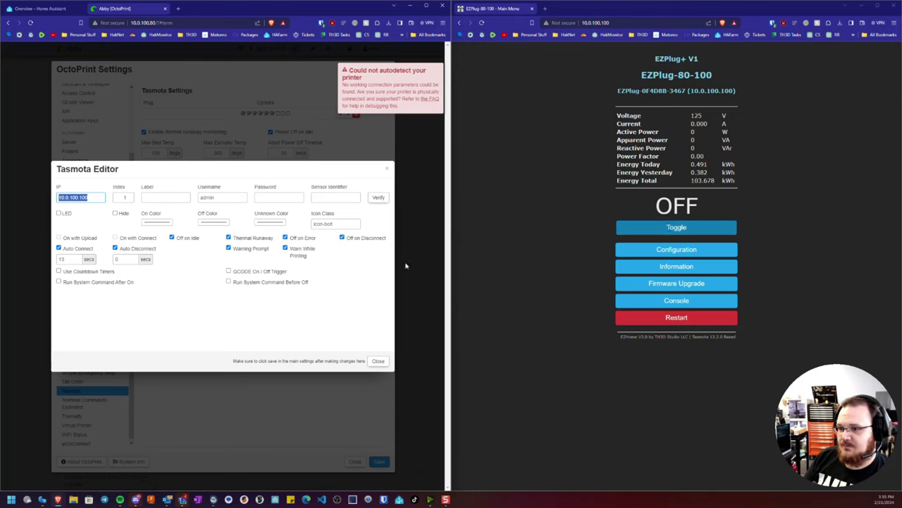
pyautogui.click(378, 360)
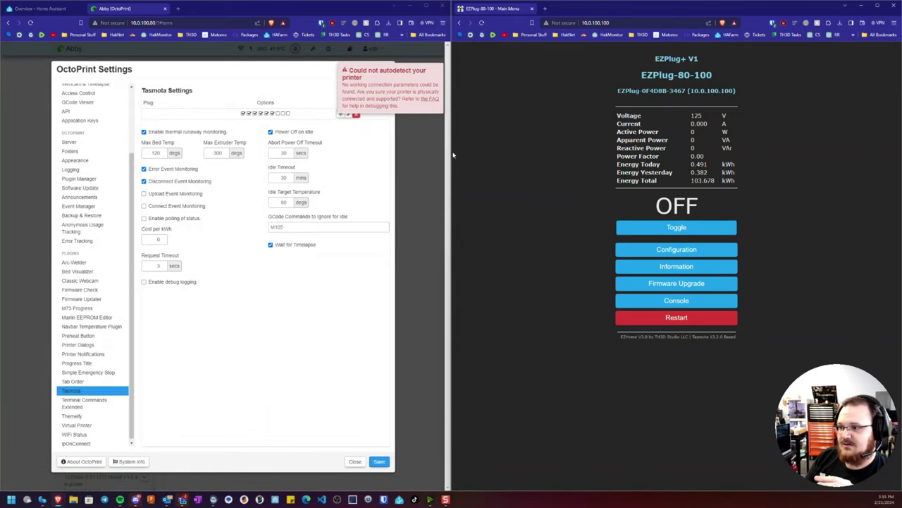
pyautogui.moveTo(453, 155); pyautogui.dragTo(698, 183)
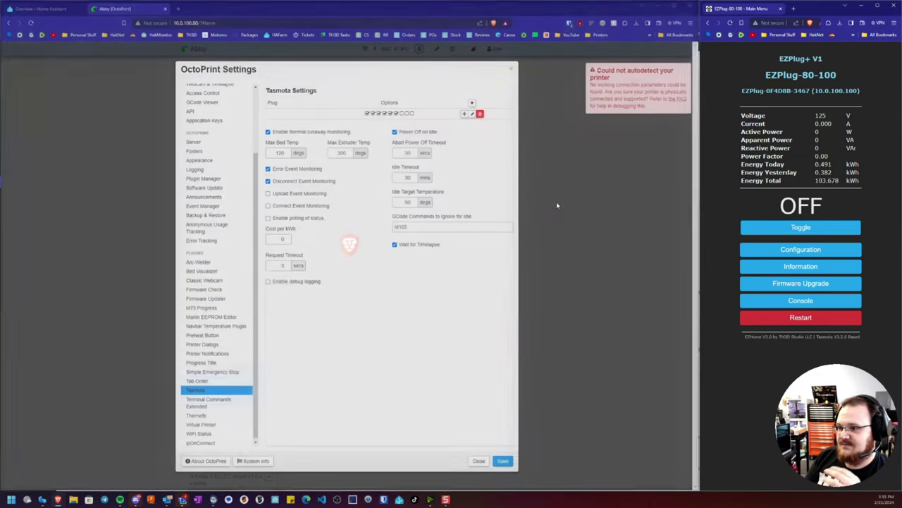
pyautogui.click(504, 462)
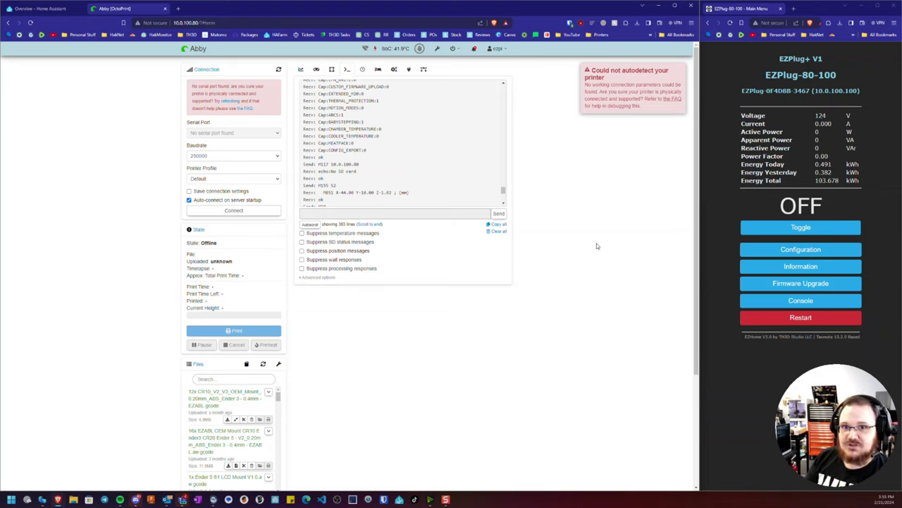
# Step: Switch the EZPlug on (about 10 W) and view the webcam full screen on the Control tab
pyautogui.click(782, 227)
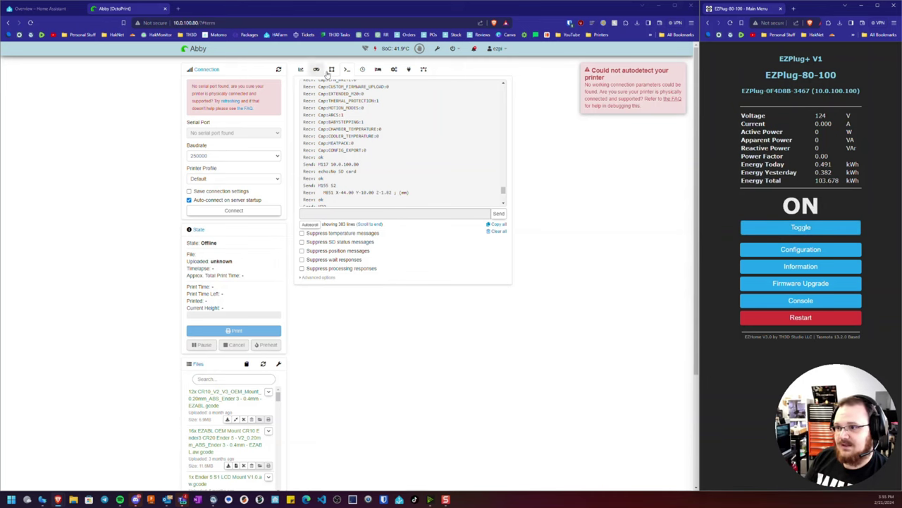
pyautogui.click(316, 69)
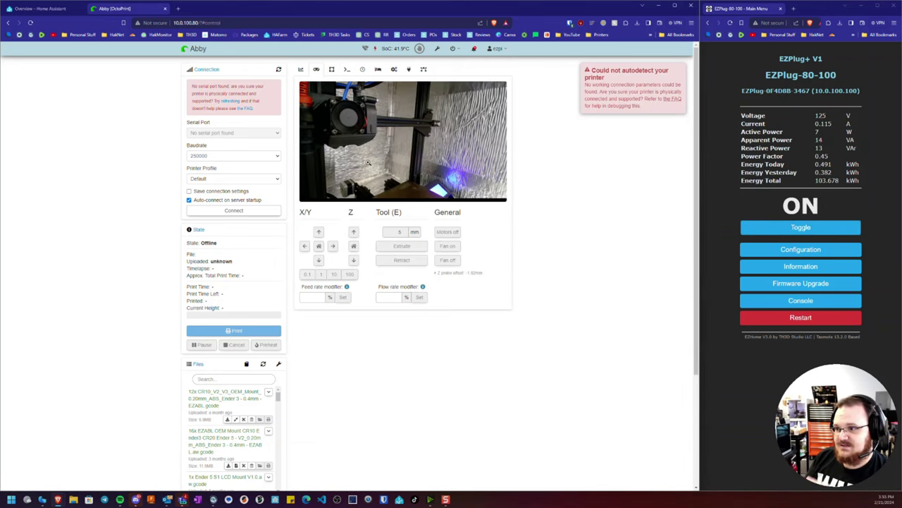
pyautogui.doubleClick(382, 154)
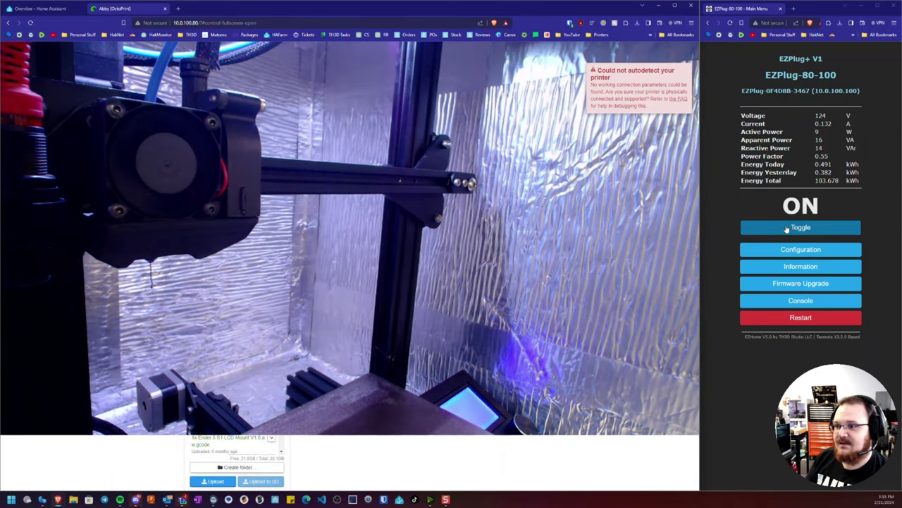
pyautogui.doubleClick(585, 317)
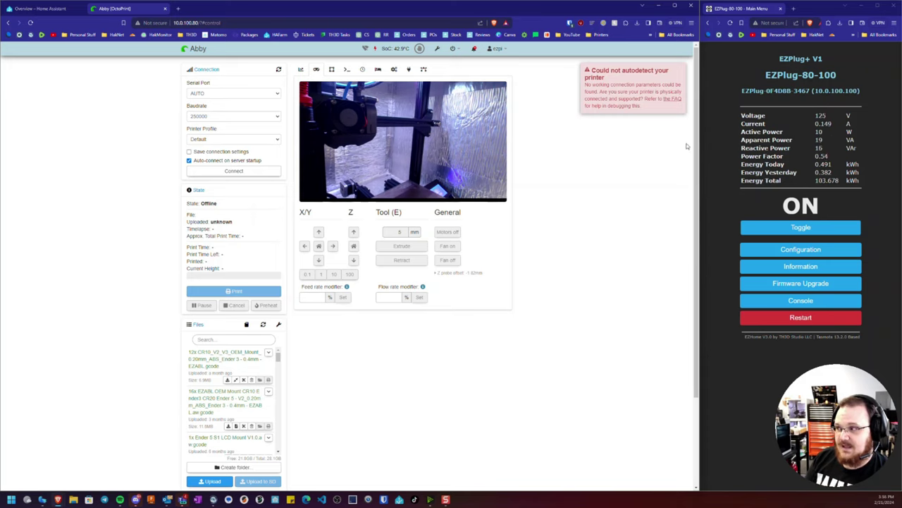
pyautogui.click(708, 137)
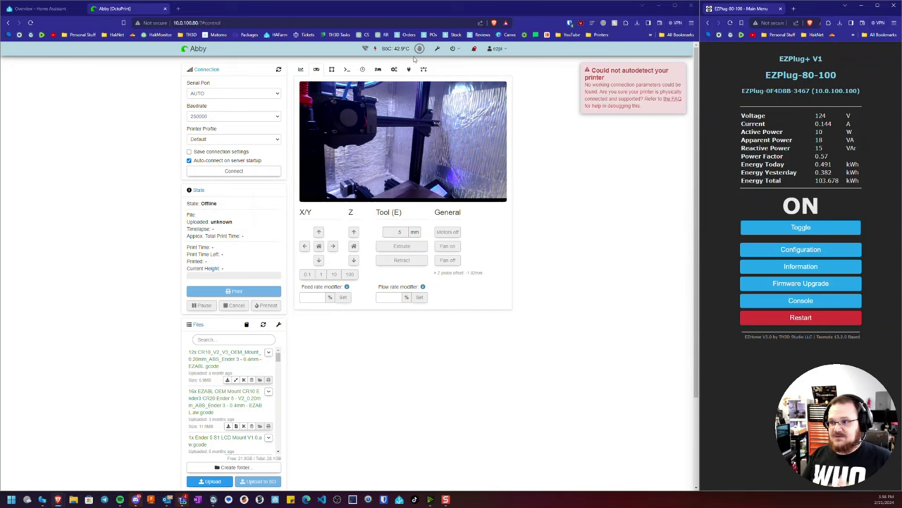
# Step: Reopen the Tasmota plug editor to confirm the 13-second Auto Connect delay, then close Settings
pyautogui.click(438, 50)
pyautogui.scroll(-5, 212, 395)
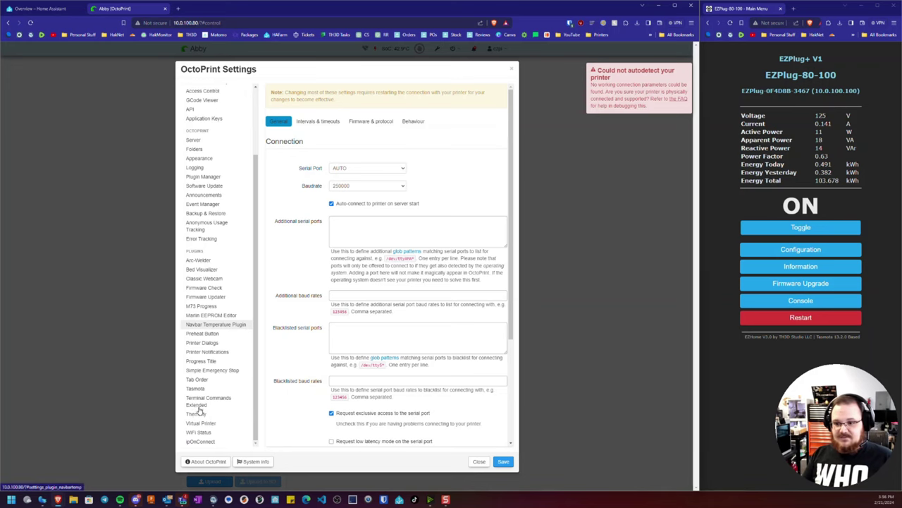
pyautogui.click(200, 389)
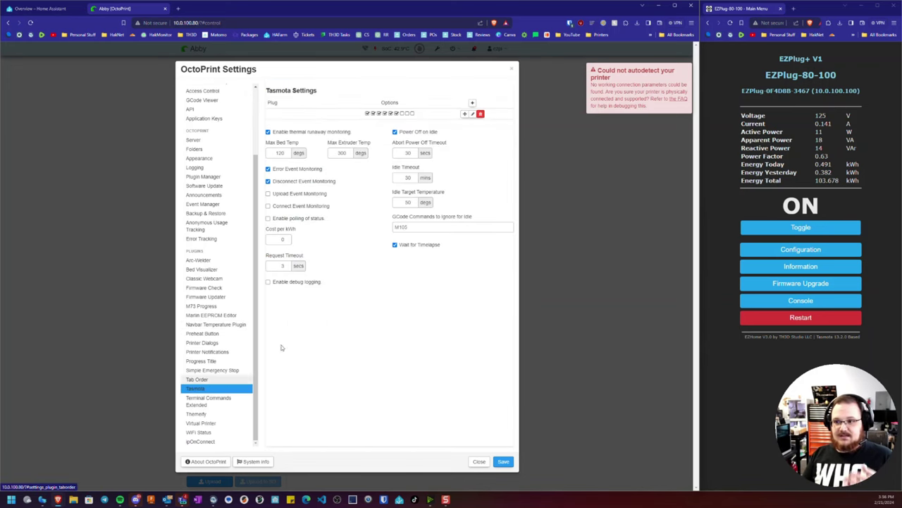
pyautogui.click(473, 114)
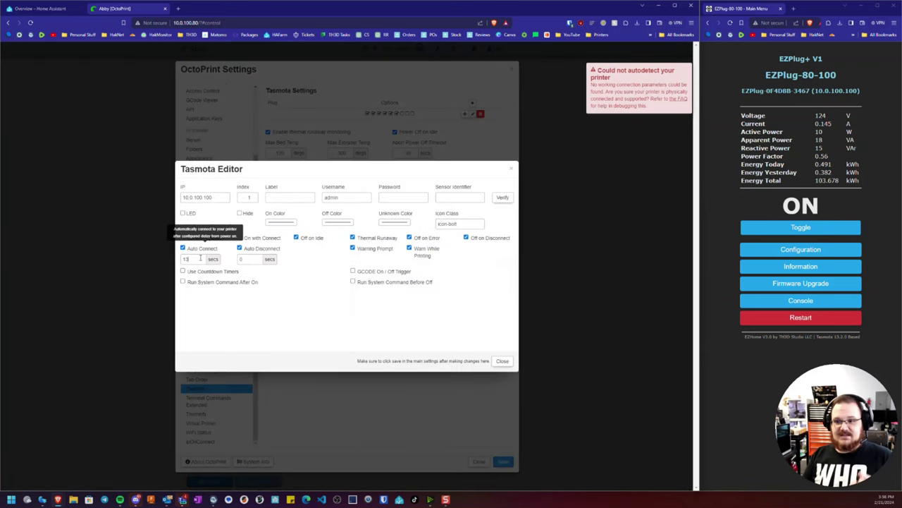
pyautogui.doubleClick(201, 259)
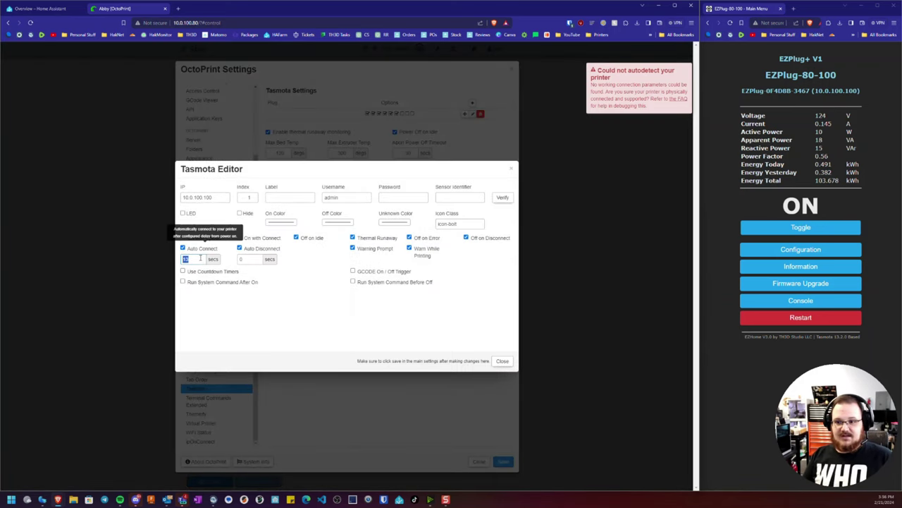
pyautogui.click(503, 363)
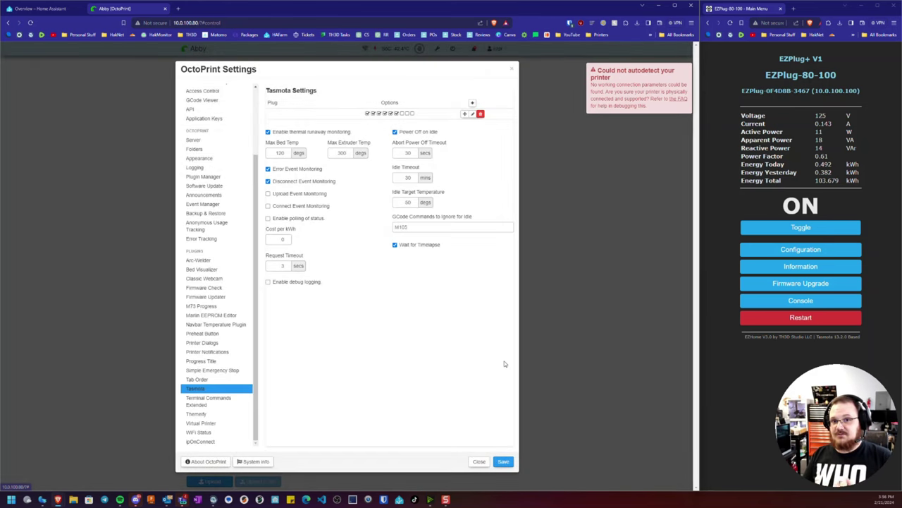
pyautogui.click(481, 462)
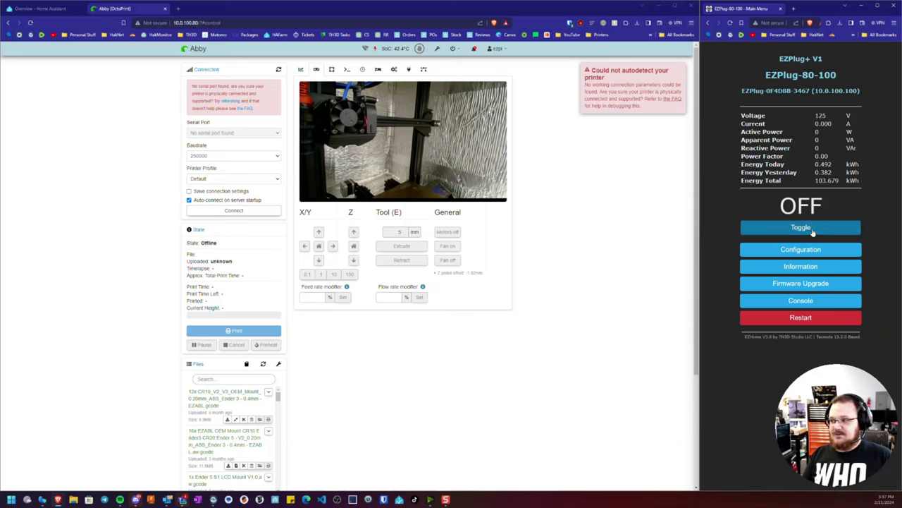
# Step: Turn the EZPlug back on (about 11 W) and list serial ports, now showing /dev/ttyACM0
pyautogui.click(812, 230)
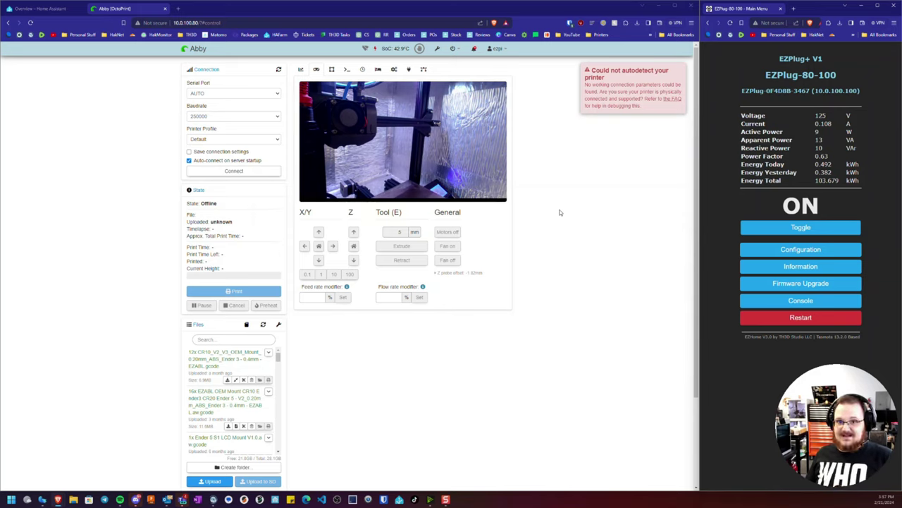
pyautogui.click(222, 94)
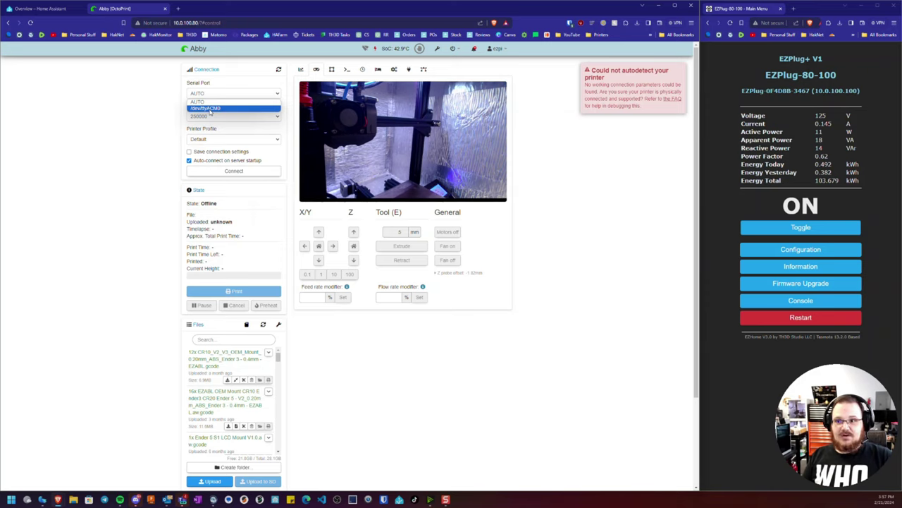
# Step: Choose /dev/ttyACM0 as the serial port and 115200 as the baud rate
pyautogui.click(140, 138)
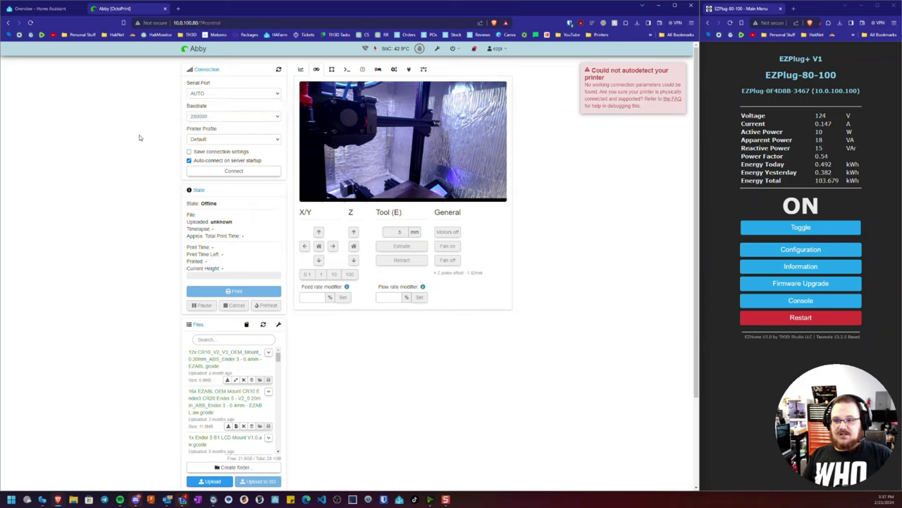
pyautogui.click(209, 94)
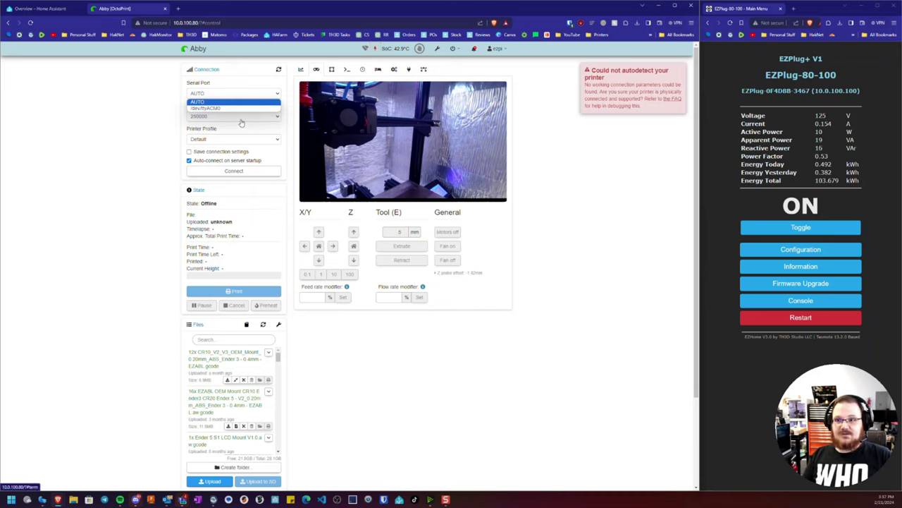
pyautogui.click(204, 110)
pyautogui.click(203, 116)
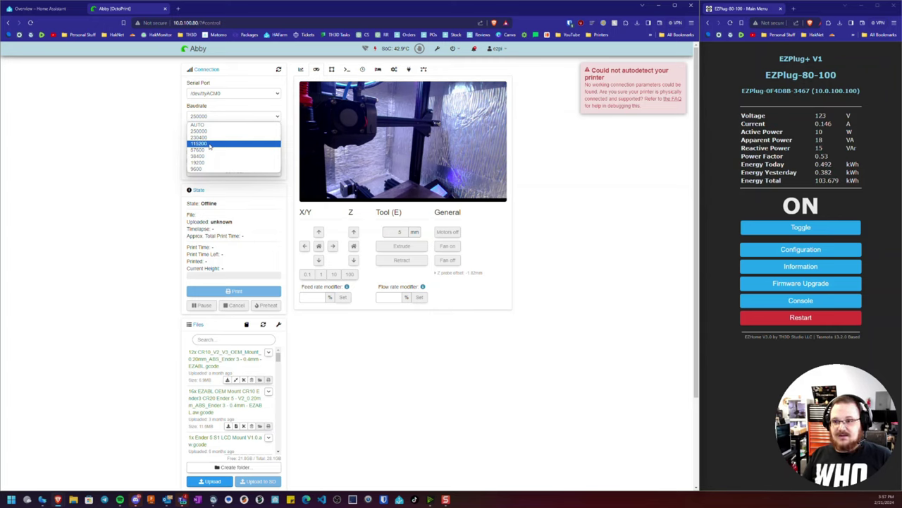
pyautogui.click(210, 145)
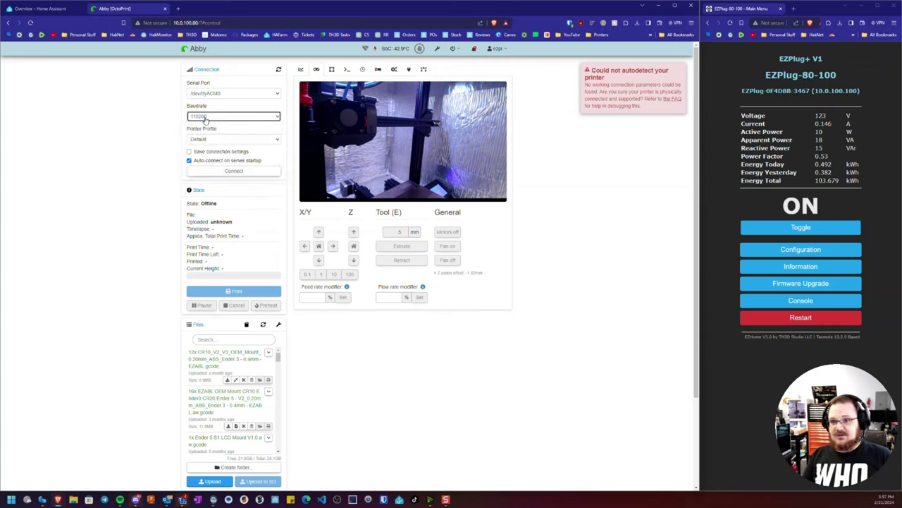
pyautogui.click(205, 117)
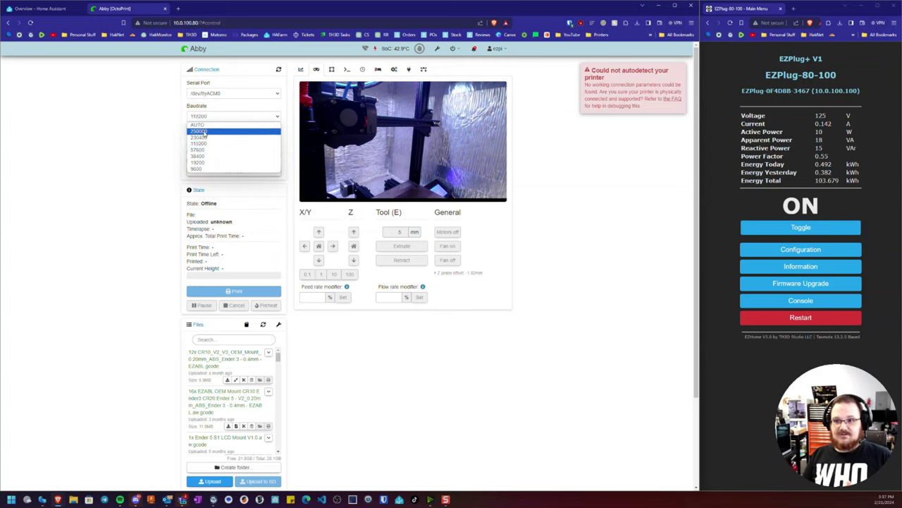
pyautogui.click(129, 167)
pyautogui.click(208, 117)
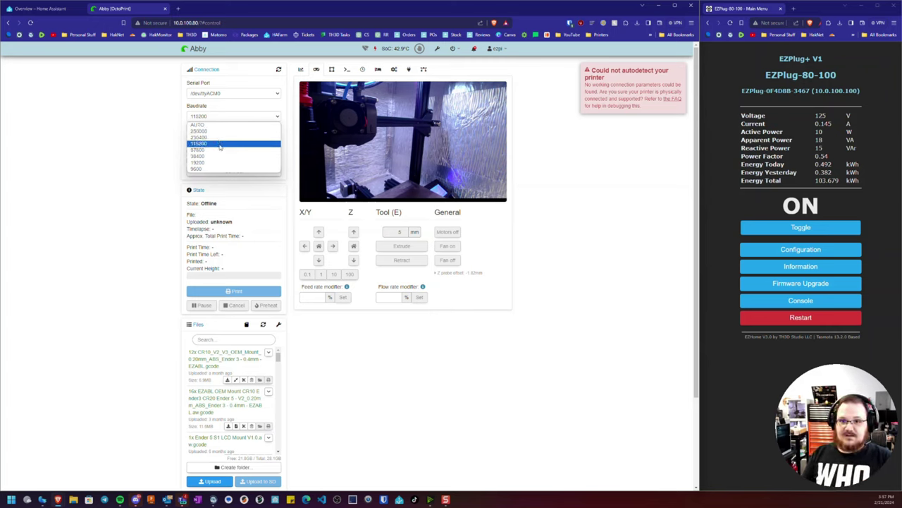
pyautogui.click(117, 207)
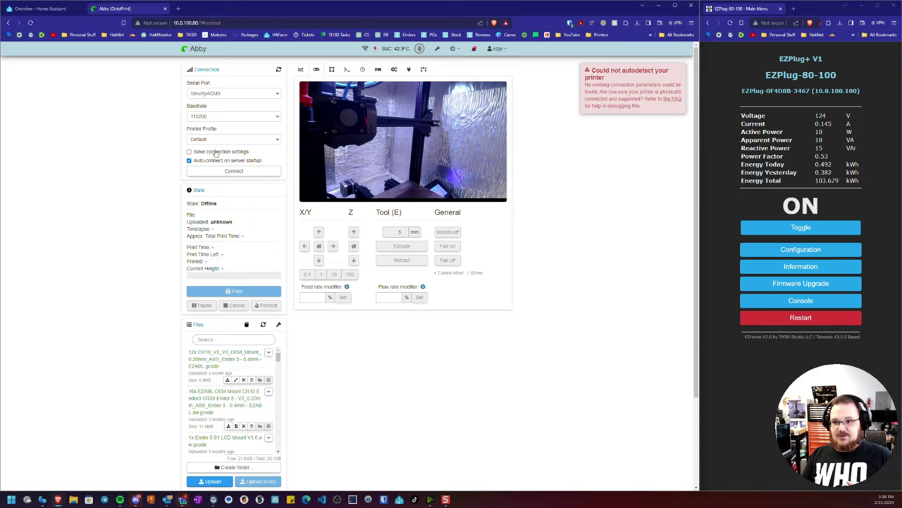
# Step: Connect the printer until Operational, check the Terminal log, then request switching the plug off
pyautogui.click(206, 173)
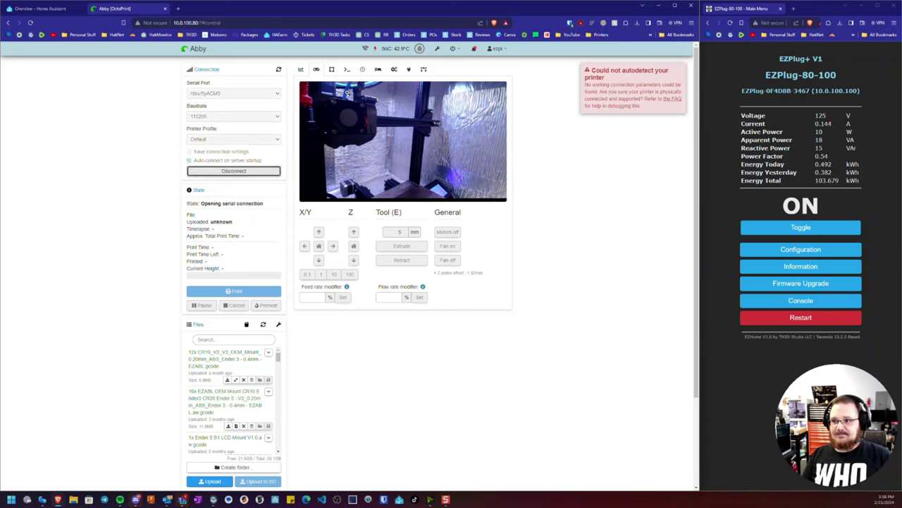
pyautogui.click(347, 69)
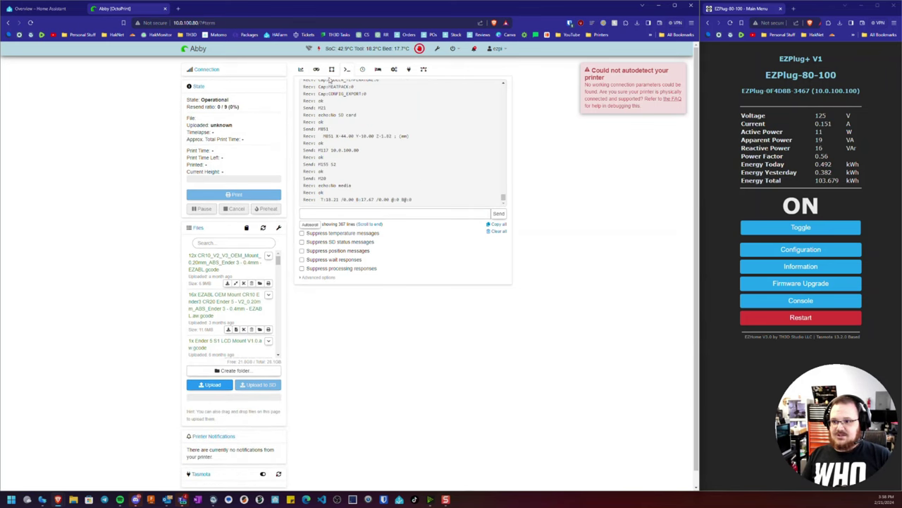
pyautogui.click(317, 69)
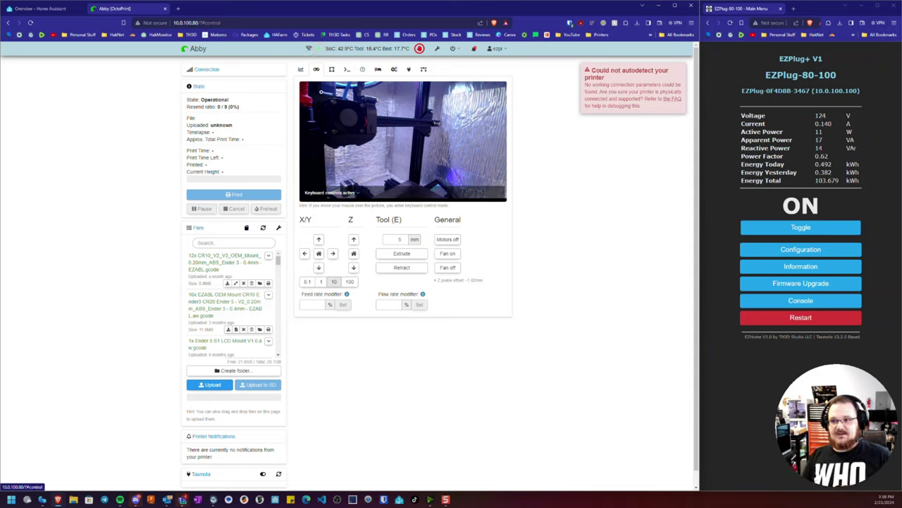
pyautogui.click(318, 49)
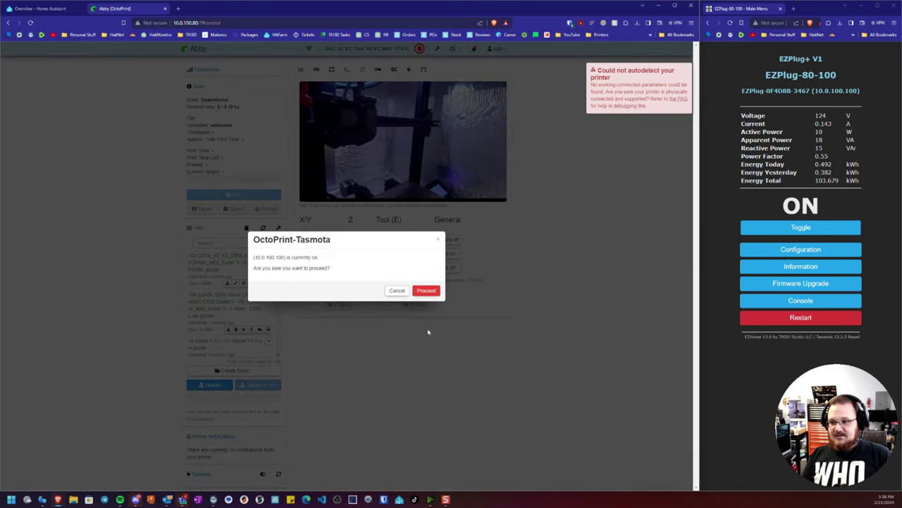
# Step: Confirm the plug power-off so the printer goes Offline, then power the plug back on
pyautogui.click(426, 290)
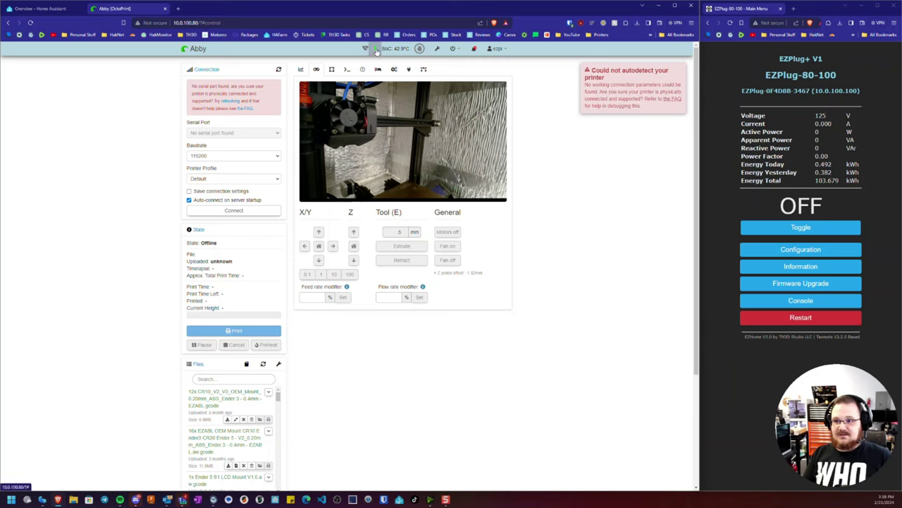
pyautogui.click(376, 49)
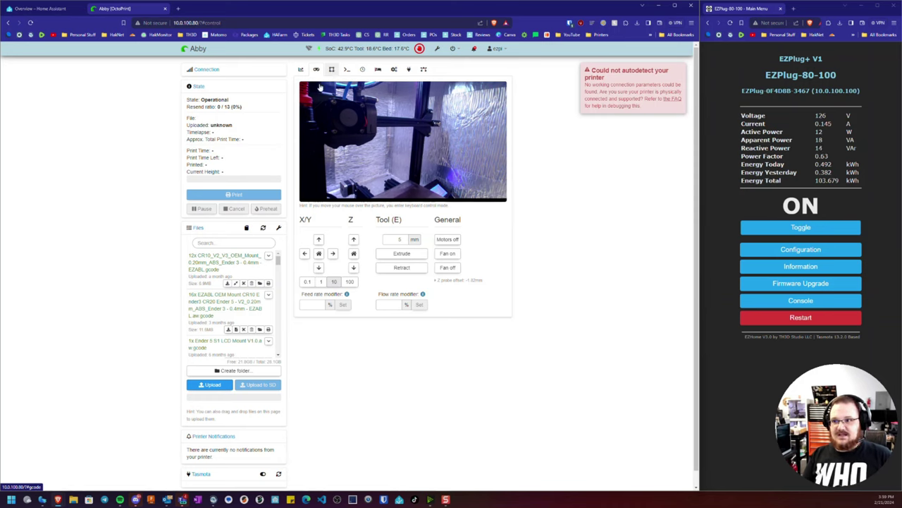
# Step: Expand the Connection panel, then disconnect so the EZPlug switches off automatically
pyautogui.click(215, 71)
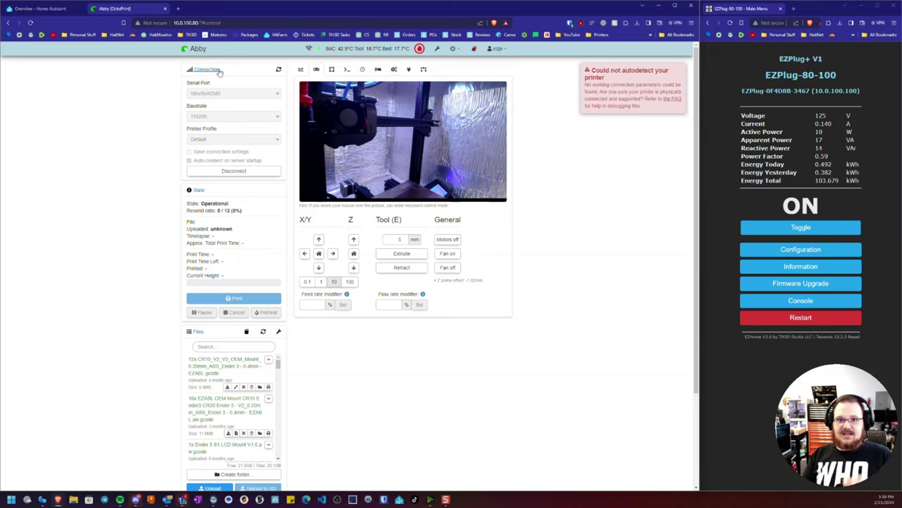
pyautogui.click(255, 174)
# Step: Disconnect the printer so OctoPrint shows Offline and the EZPlug reads OFF at 0 W
pyautogui.click(793, 227)
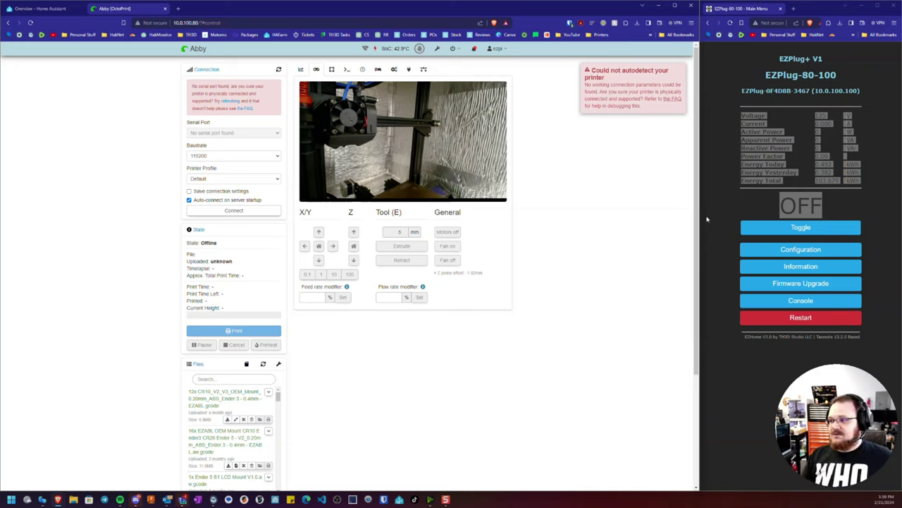
pyautogui.click(742, 207)
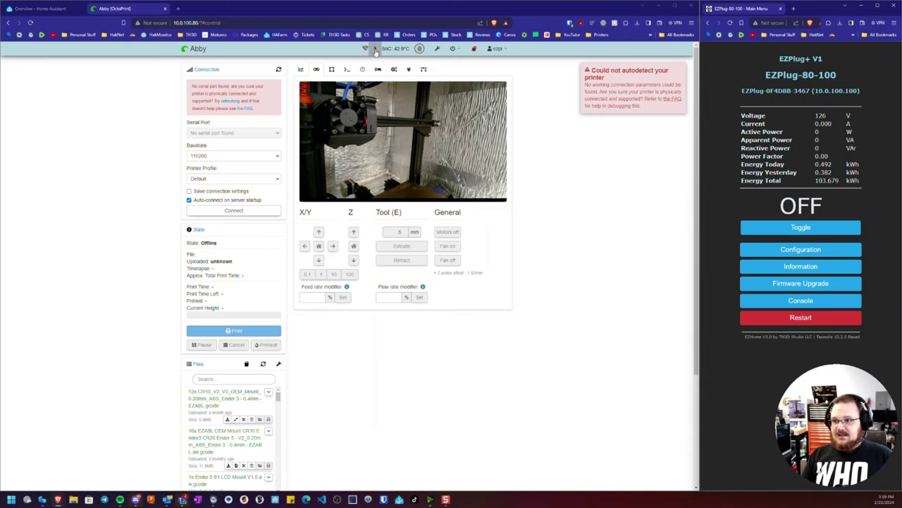
# Step: Switch the EZPlug back on via the Tasmota navbar icon, check serial ports, and await auto-connect
pyautogui.click(375, 50)
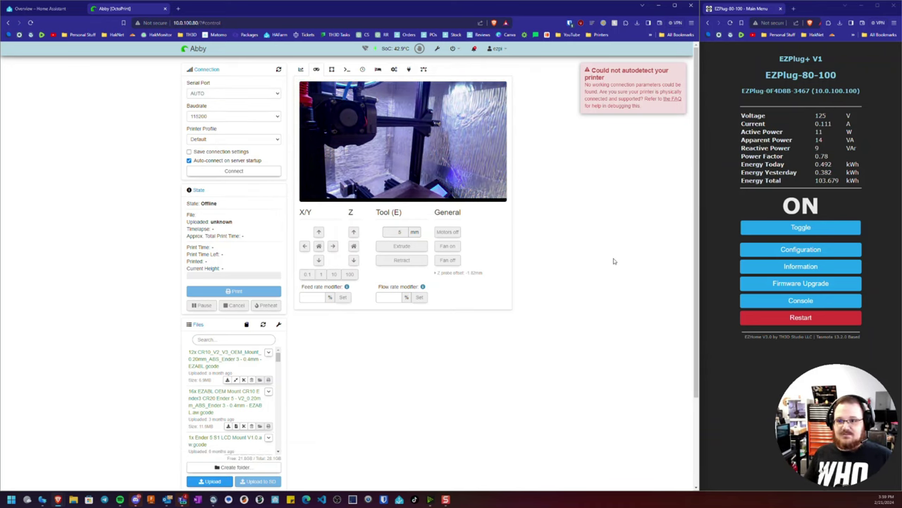
pyautogui.click(199, 95)
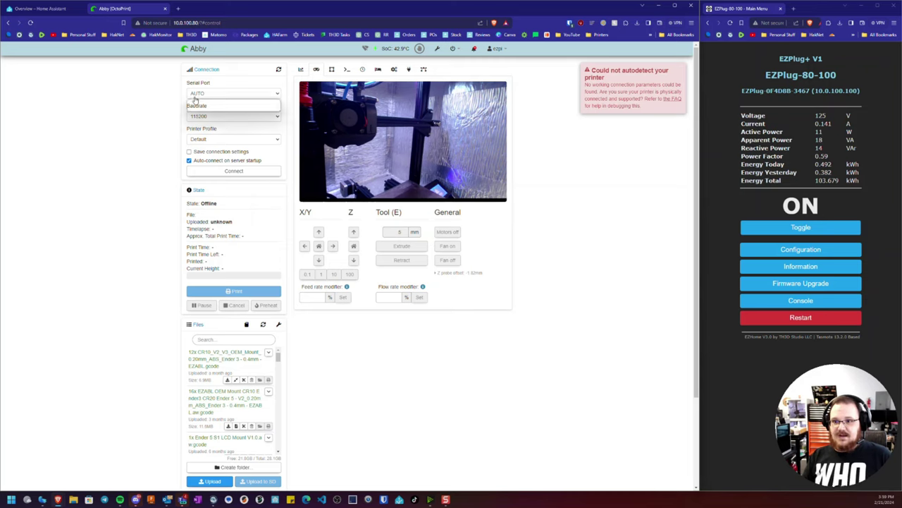
pyautogui.click(145, 104)
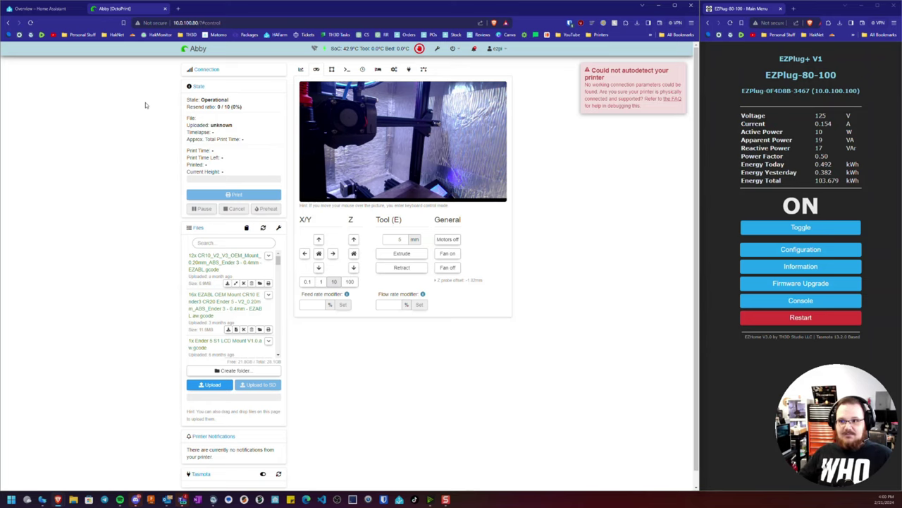
# Step: Home X/Y and Z, load the 12x CR10_V2_V3_OEM_Mount ABS gcode file, and preheat for it
pyautogui.click(319, 254)
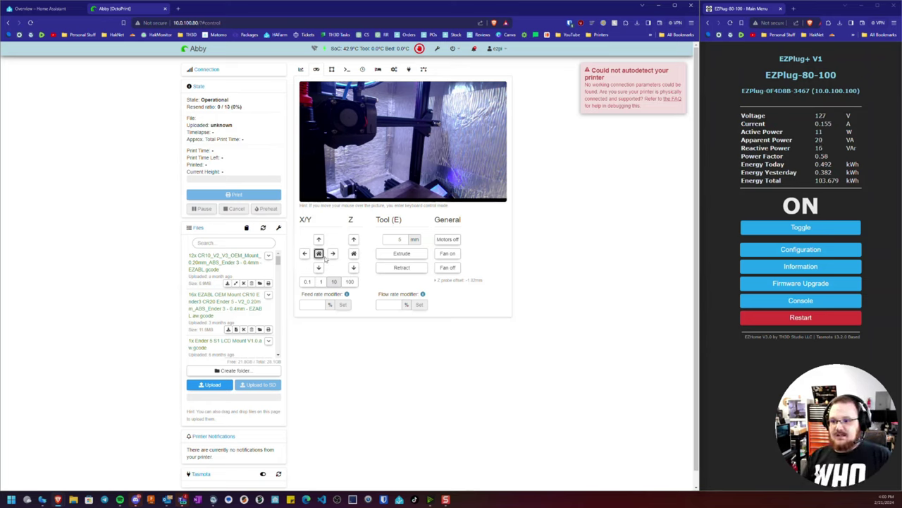
pyautogui.click(354, 253)
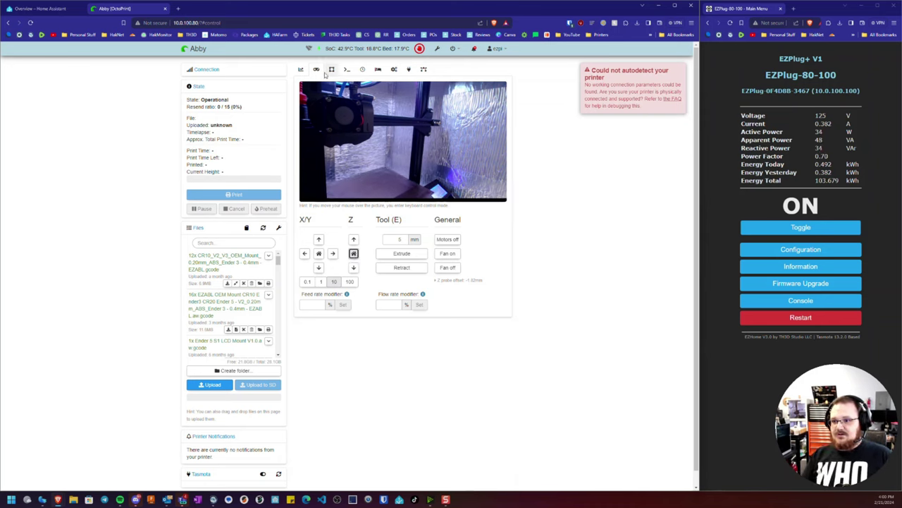
pyautogui.click(259, 292)
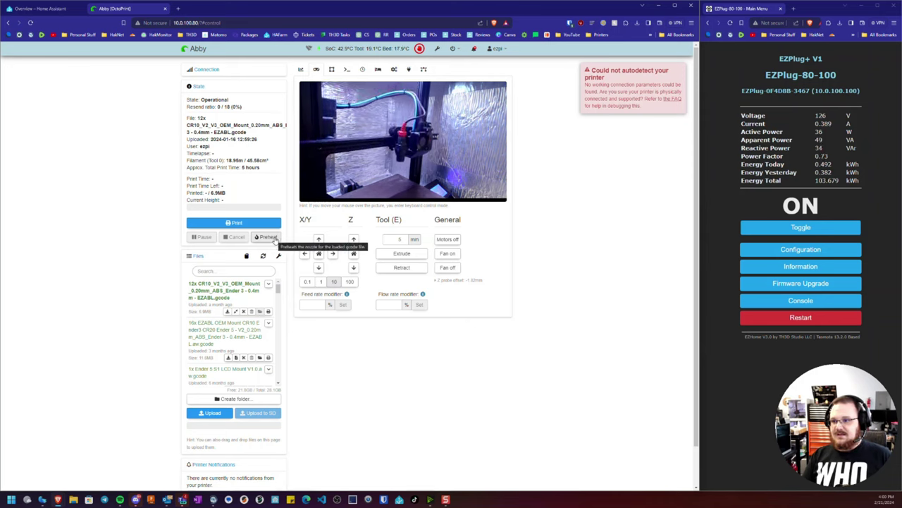
pyautogui.click(272, 237)
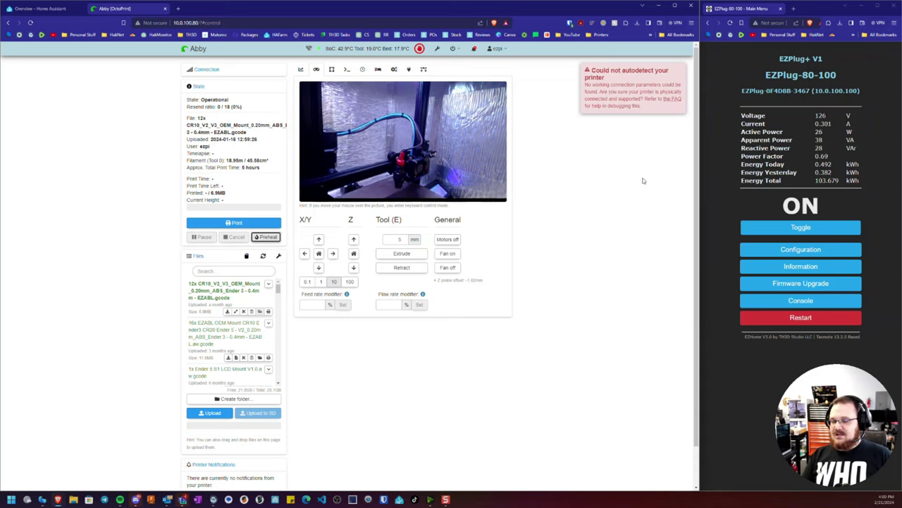
pyautogui.click(822, 136)
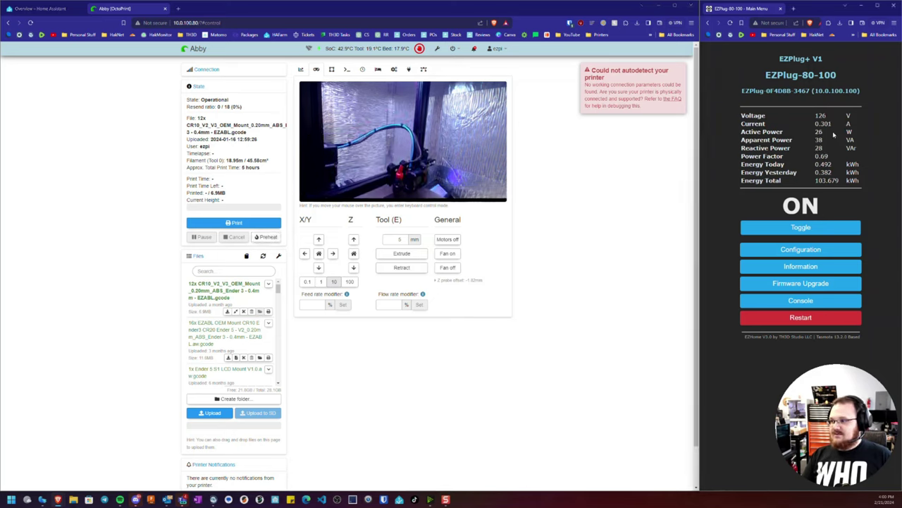